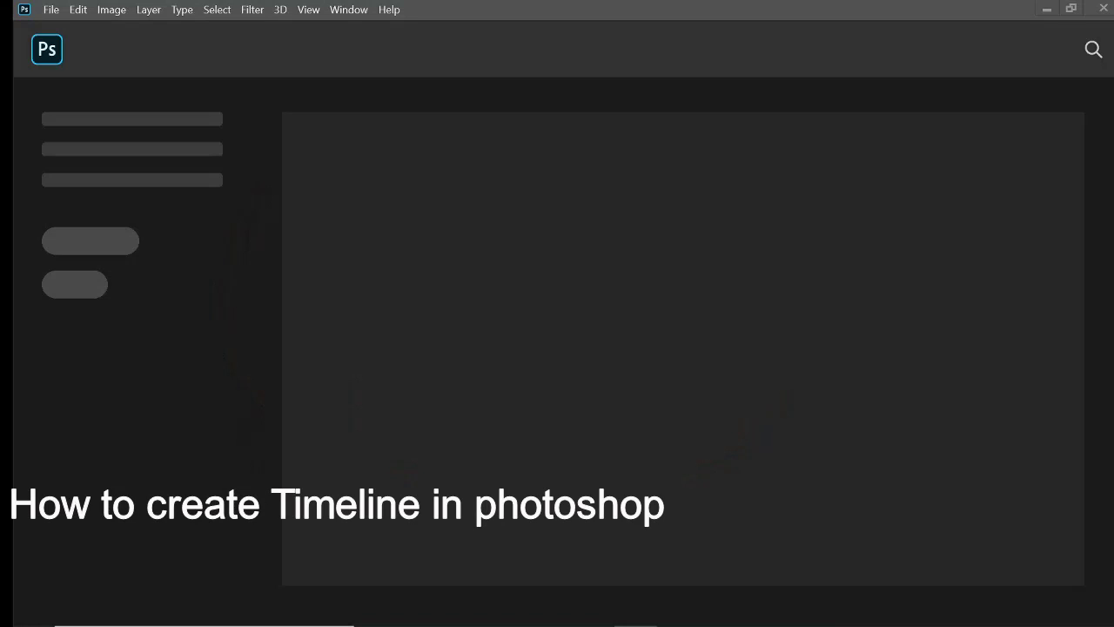
Step: Show the empty Timeline panel from the Window menu
left_click(344, 12)
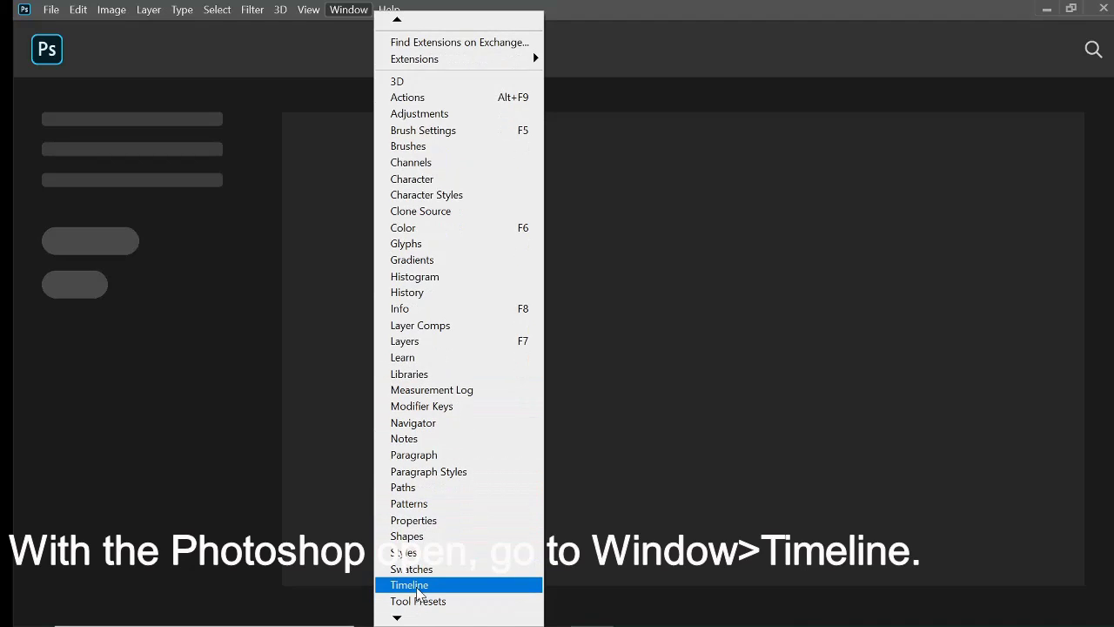
left_click(417, 589)
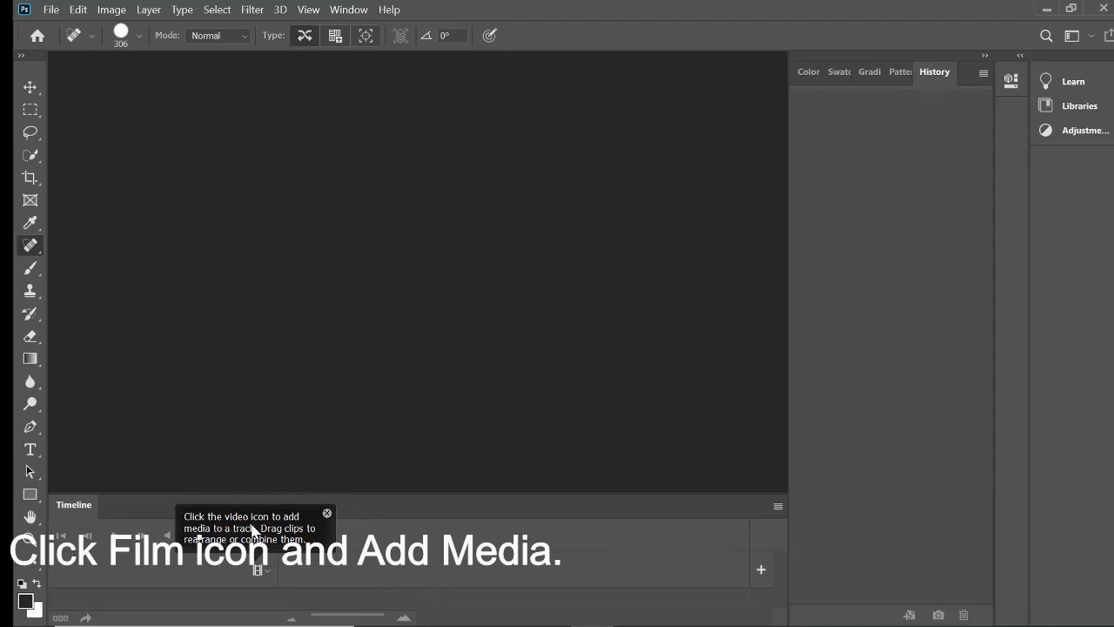
Step: Open the video track's media menu and choose Add Media
left_click(259, 571)
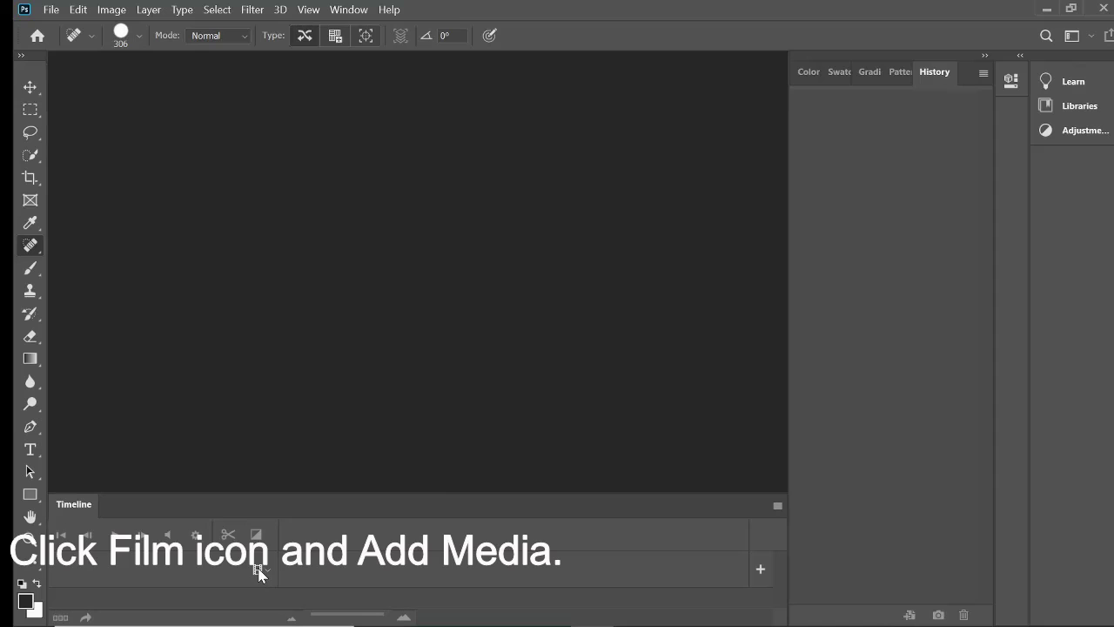
left_click(258, 571)
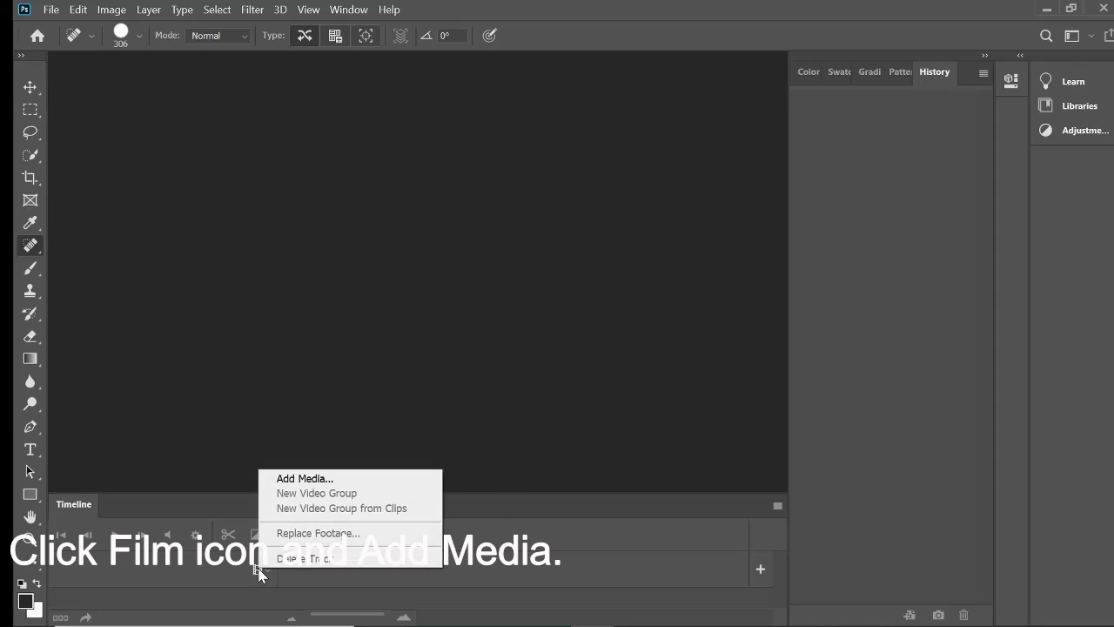
left_click(321, 483)
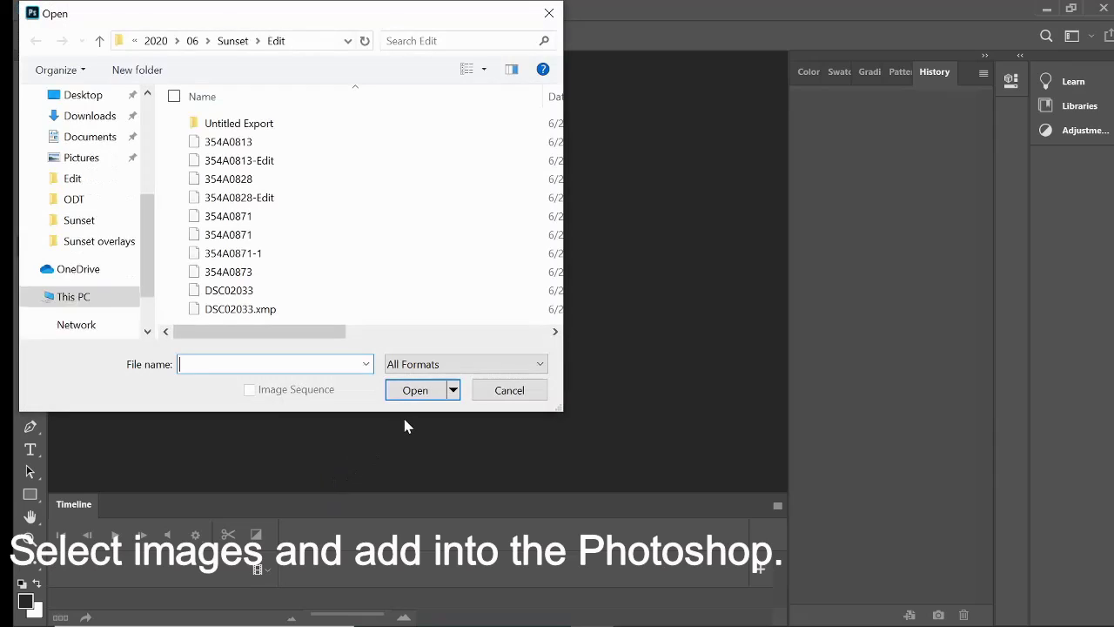
Step: Browse to the 06 > 0604 > BG Protect > post folder
left_click(194, 42)
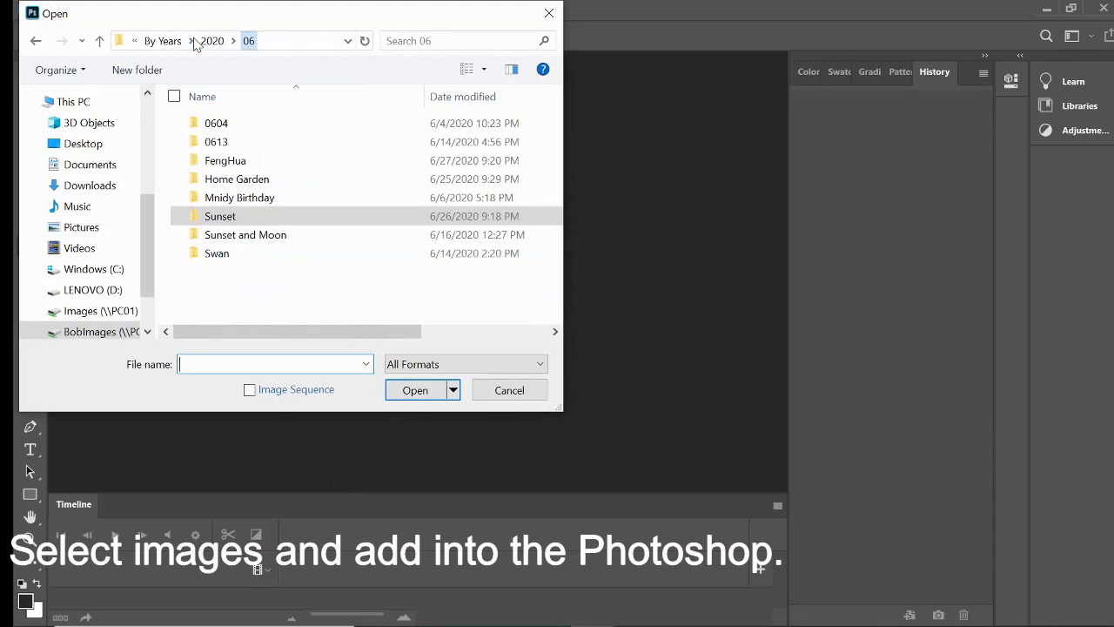
double_click(228, 128)
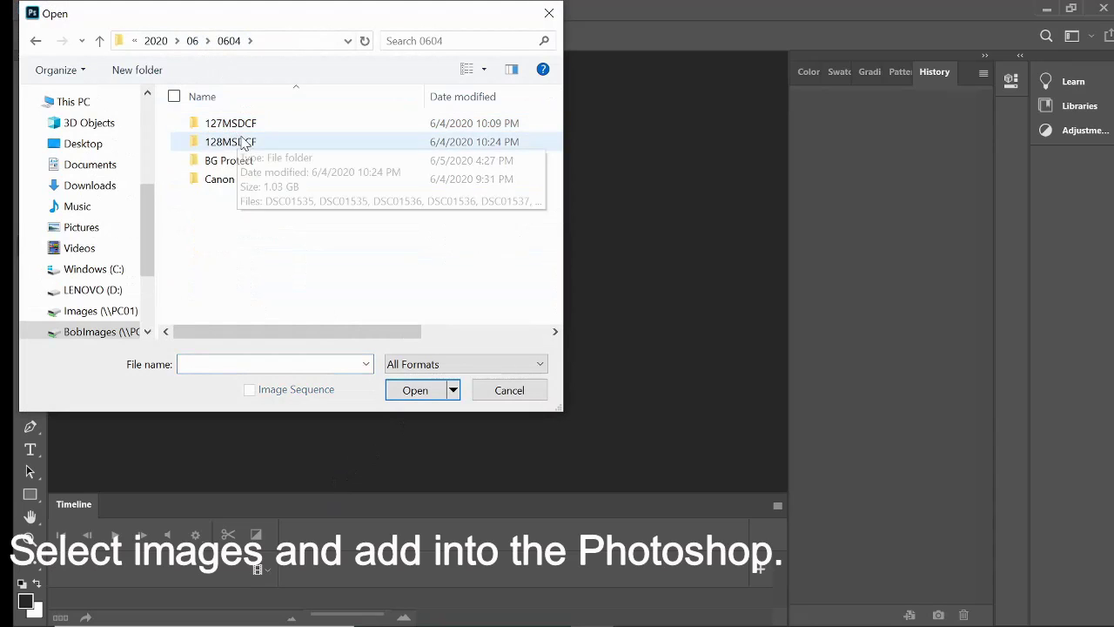
left_click(233, 163)
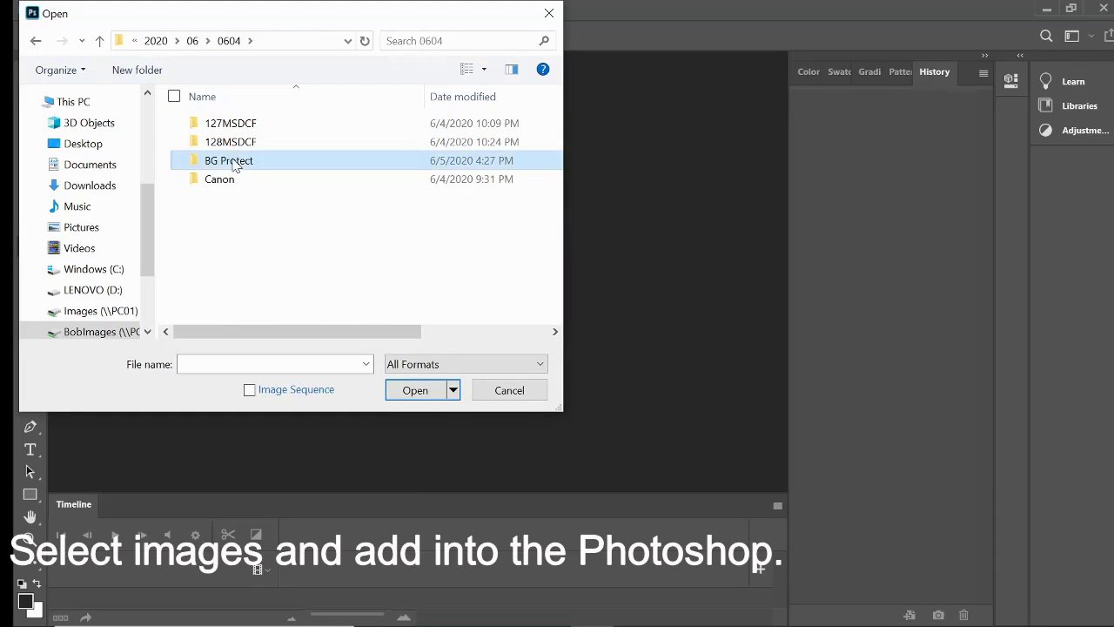
left_click(234, 164)
double_click(201, 165)
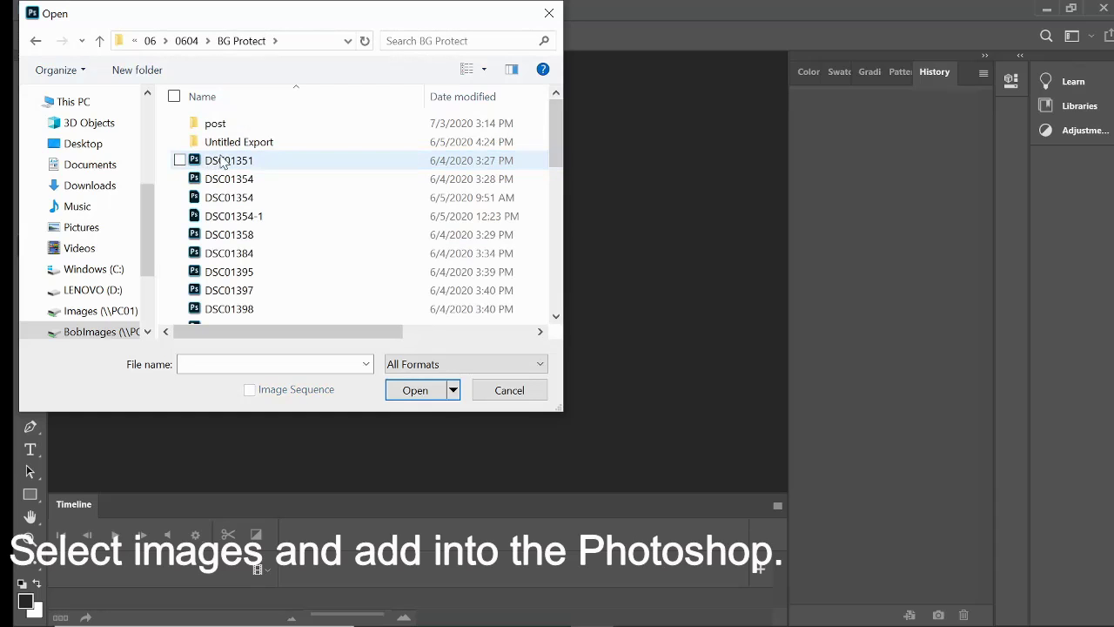
left_click(234, 132)
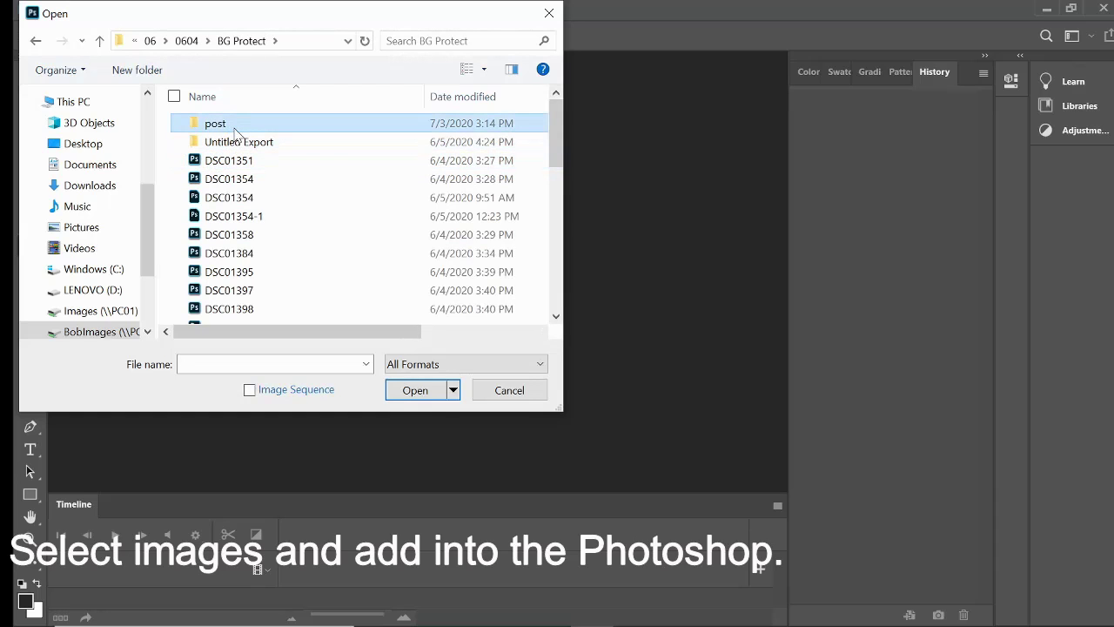
double_click(234, 131)
Step: Select photos DSC01351 through DSC01516 and open them as timeline media
left_click(244, 164)
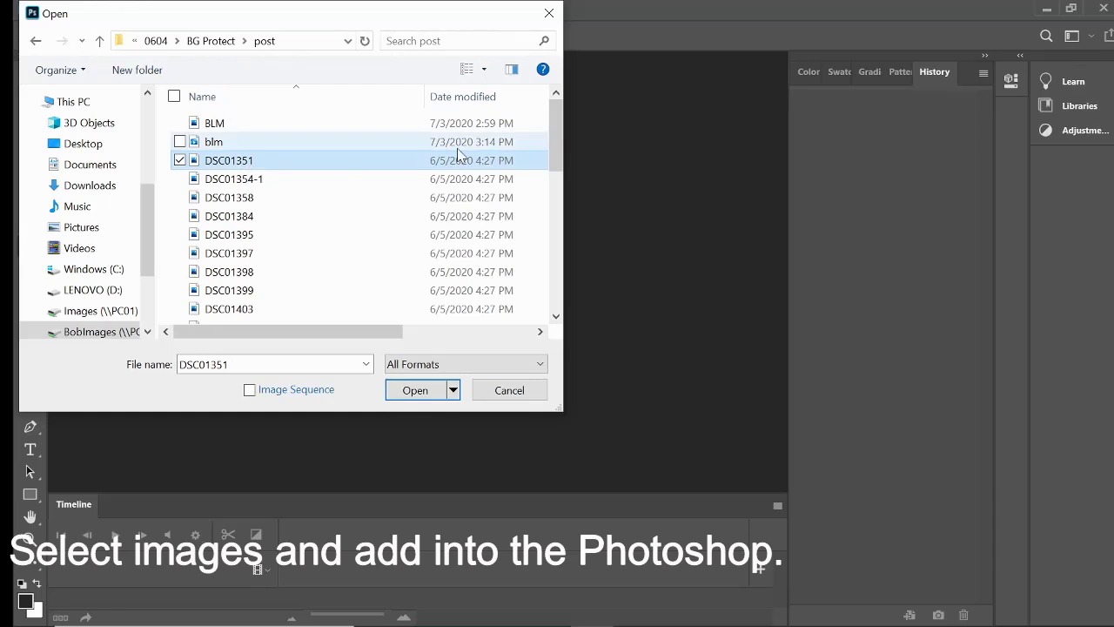
left_click_drag(558, 131, 559, 301)
mouse_move(229, 314)
left_click(243, 318, "shift")
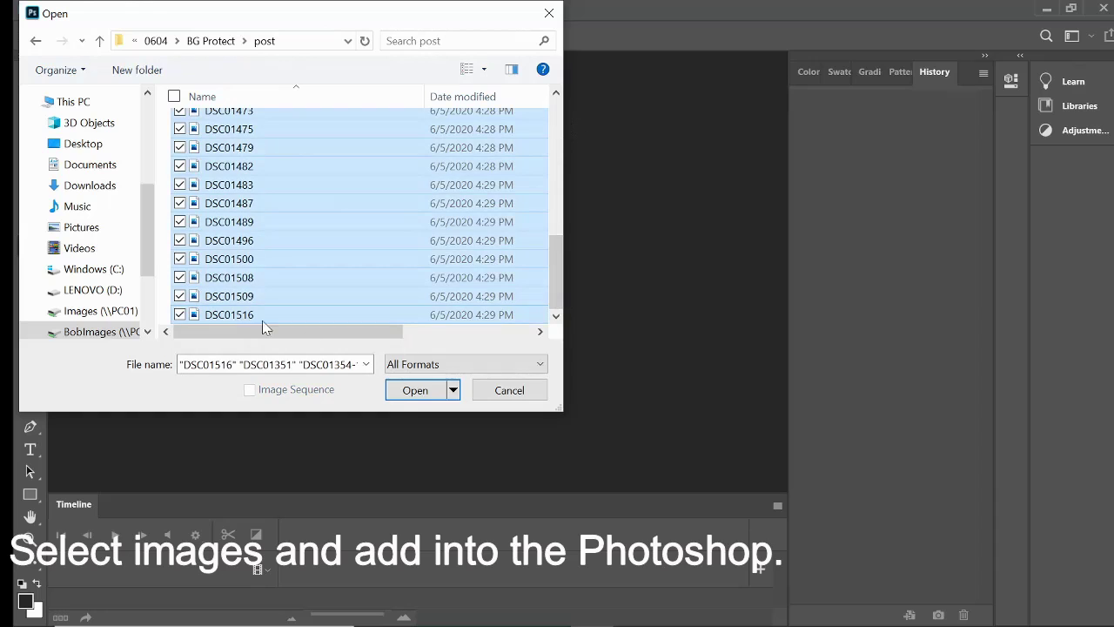
left_click(415, 389)
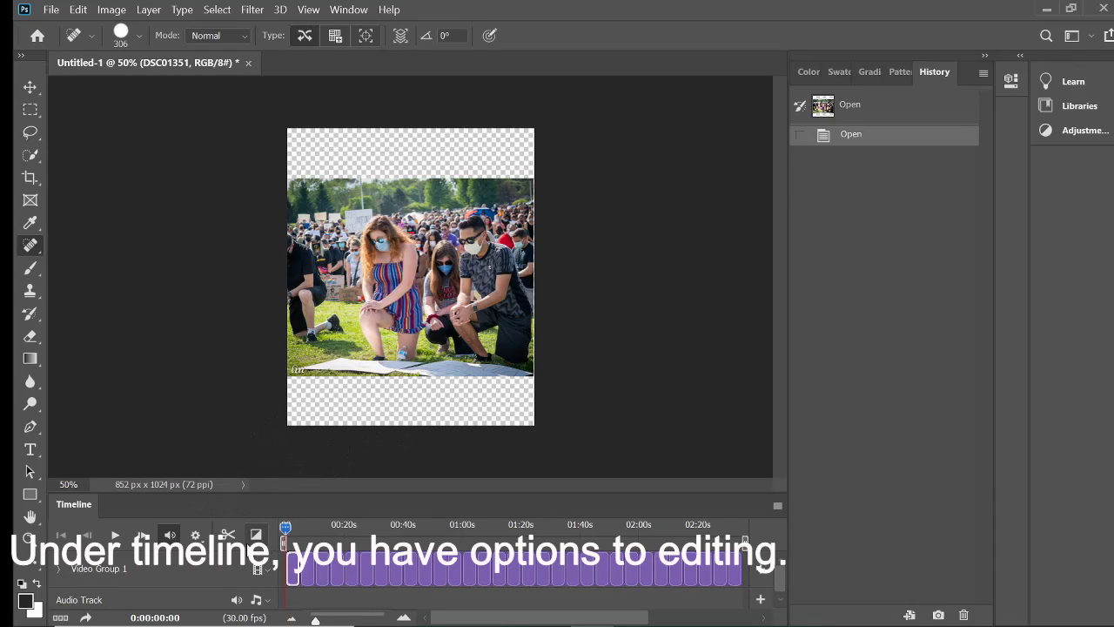
Step: Review the timeline settings, transition effects and audio track options without changing anything
left_click(196, 536)
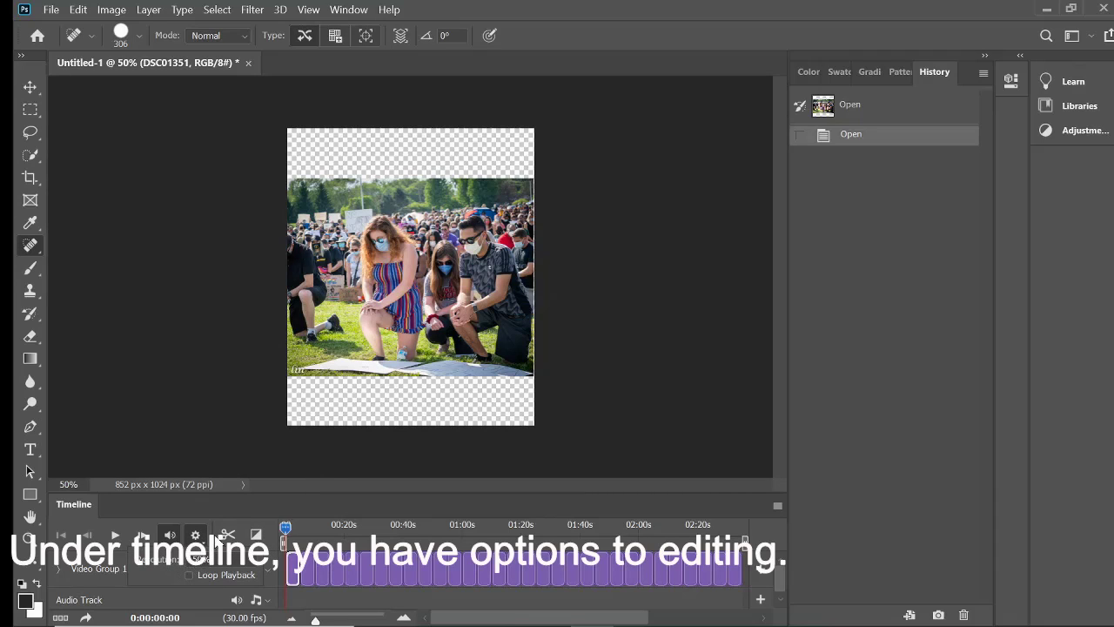
left_click(256, 536)
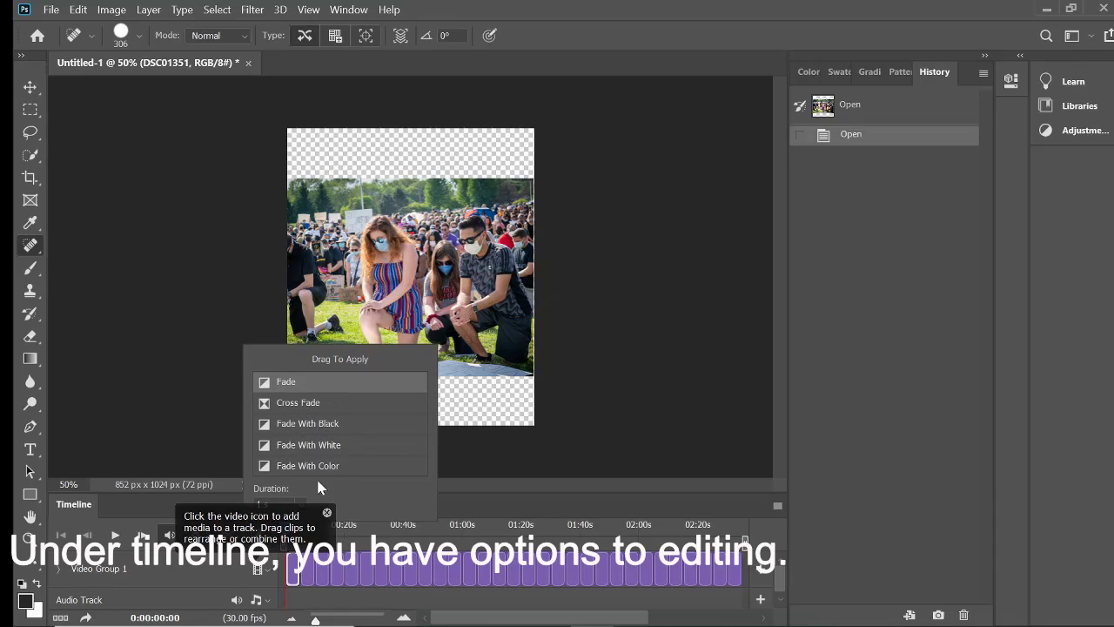
left_click(259, 602)
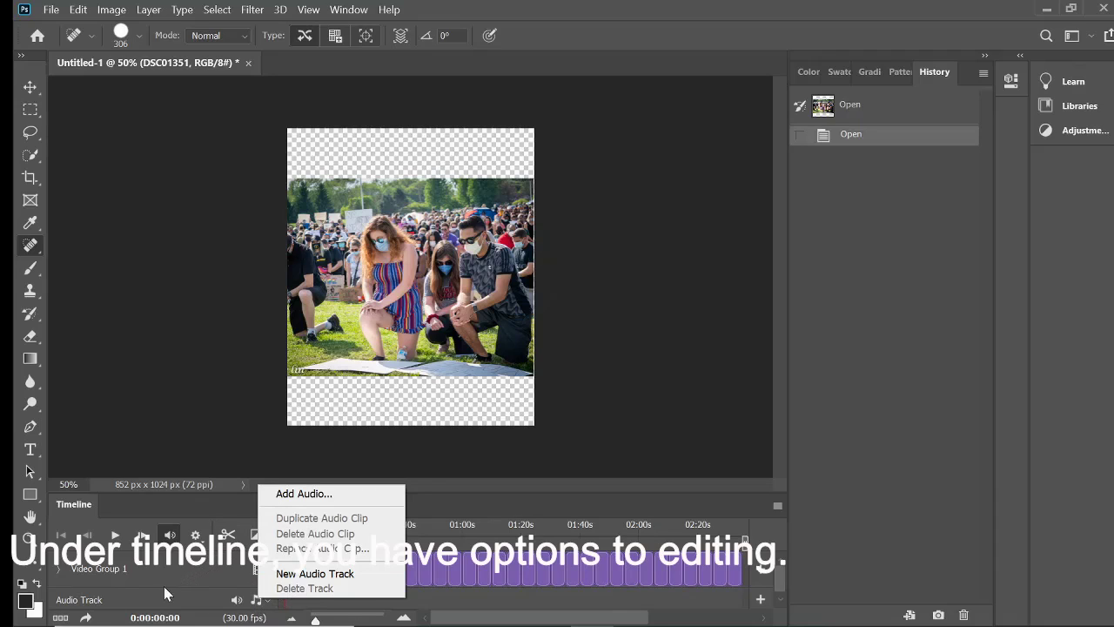
left_click(67, 619)
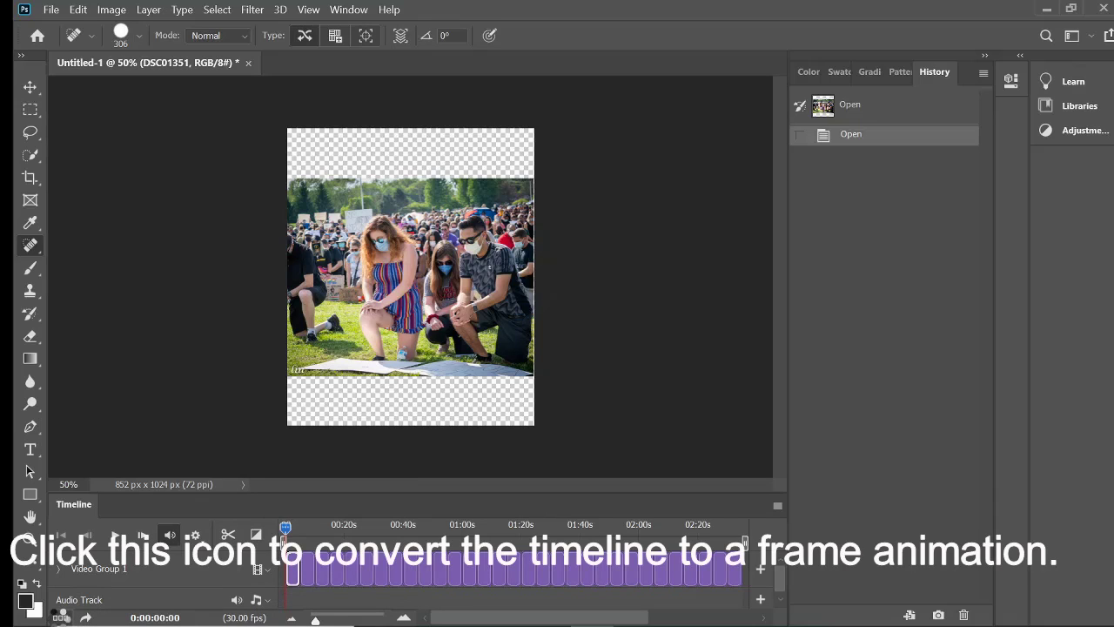
Step: Convert the timeline to a frame animation and give frame 1 a 2.0-second delay
left_click(60, 618)
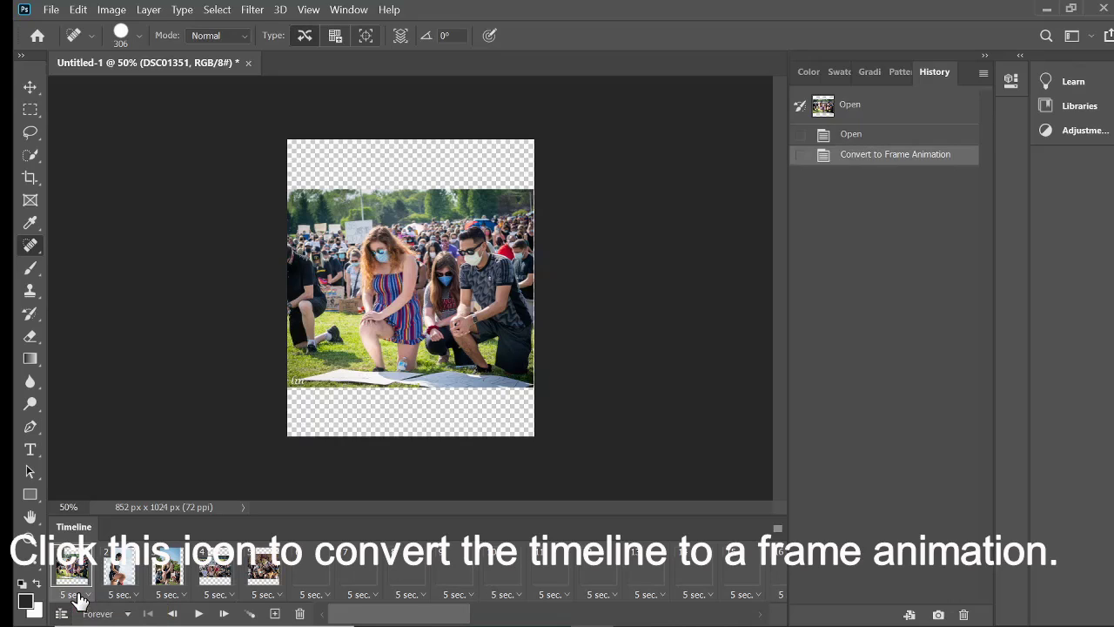
left_click(78, 597)
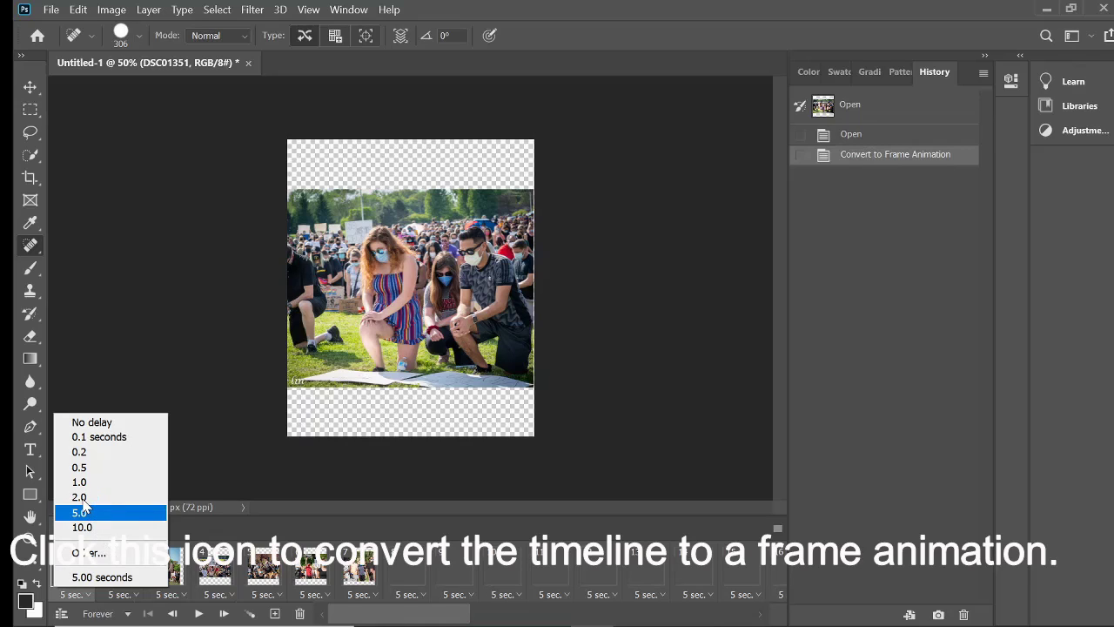
left_click(83, 510)
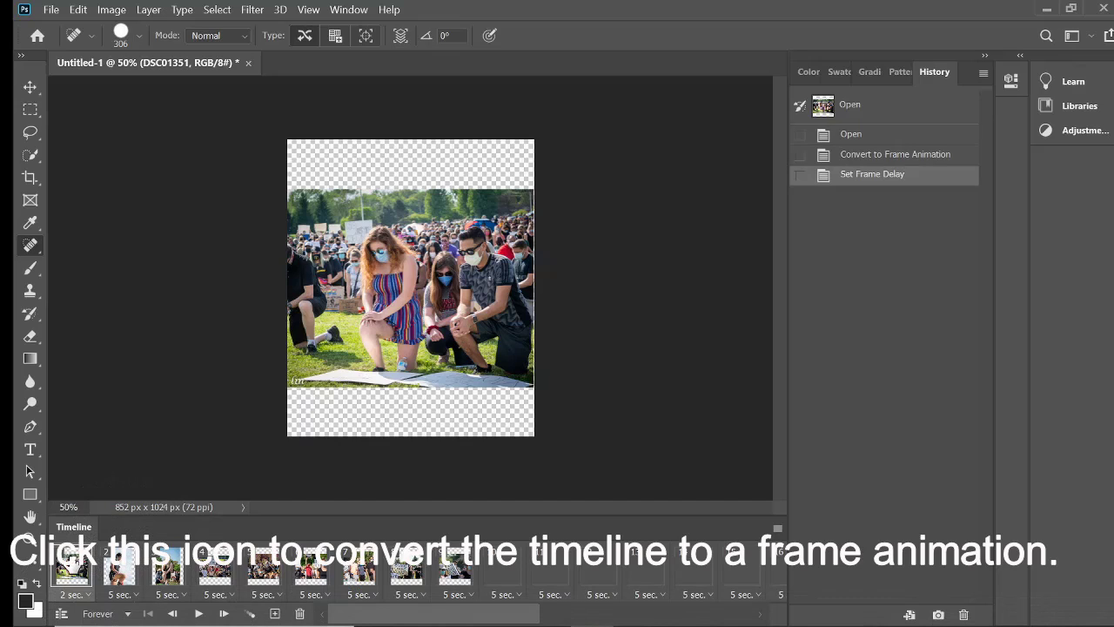
left_click(119, 564)
Step: Move frame 2 to first position, preview frame 3, and scroll to reveal frames through 31
left_click_drag(119, 564, 76, 571)
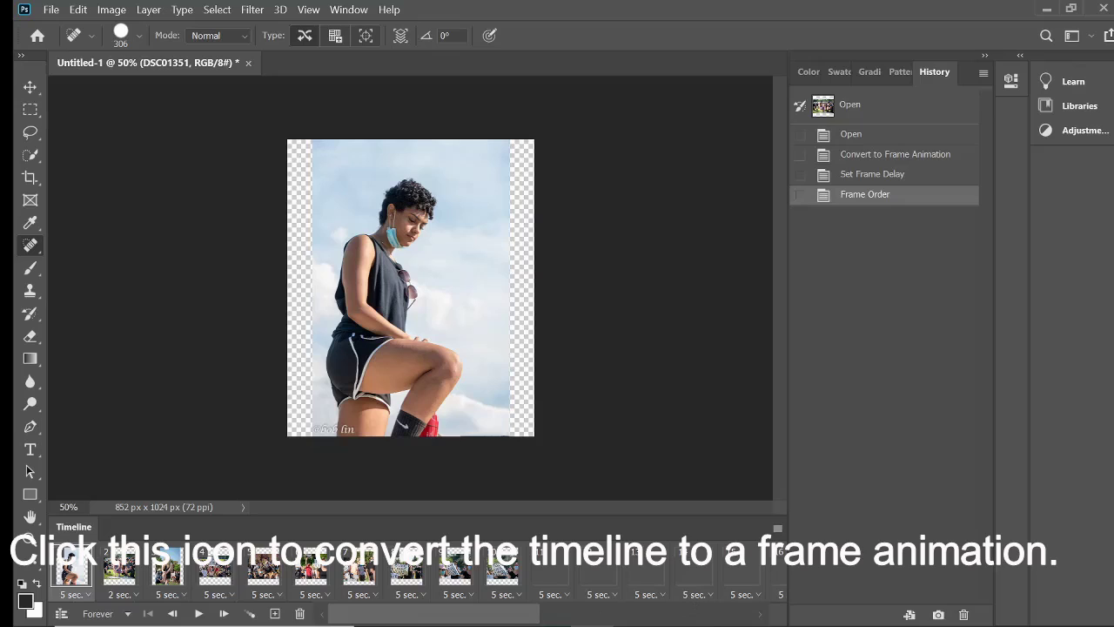
left_click(168, 566)
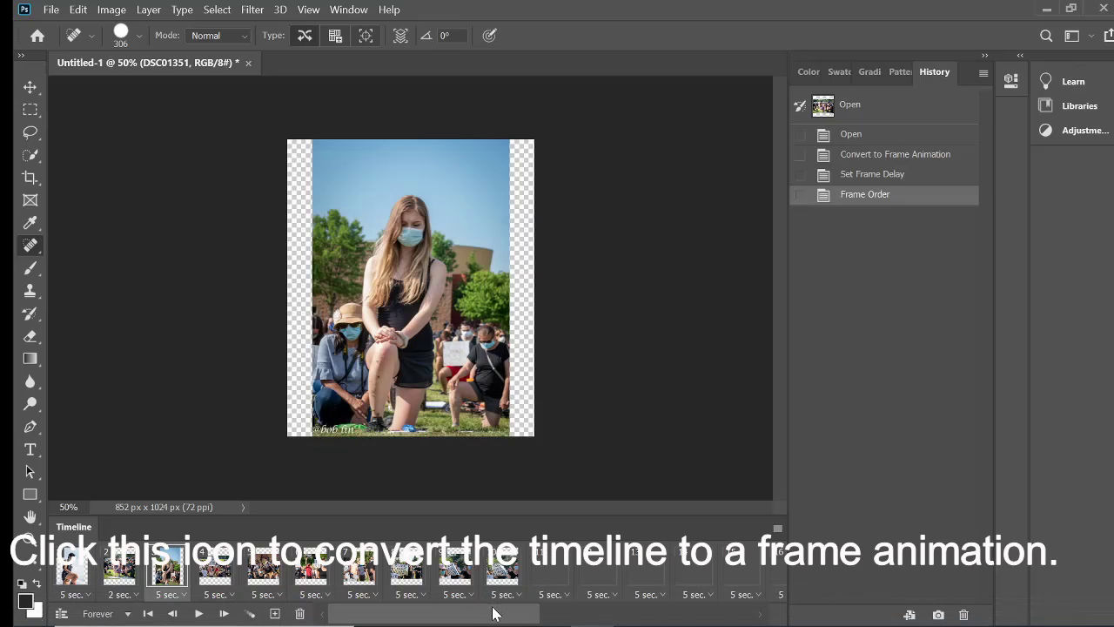
left_click_drag(493, 614, 619, 614)
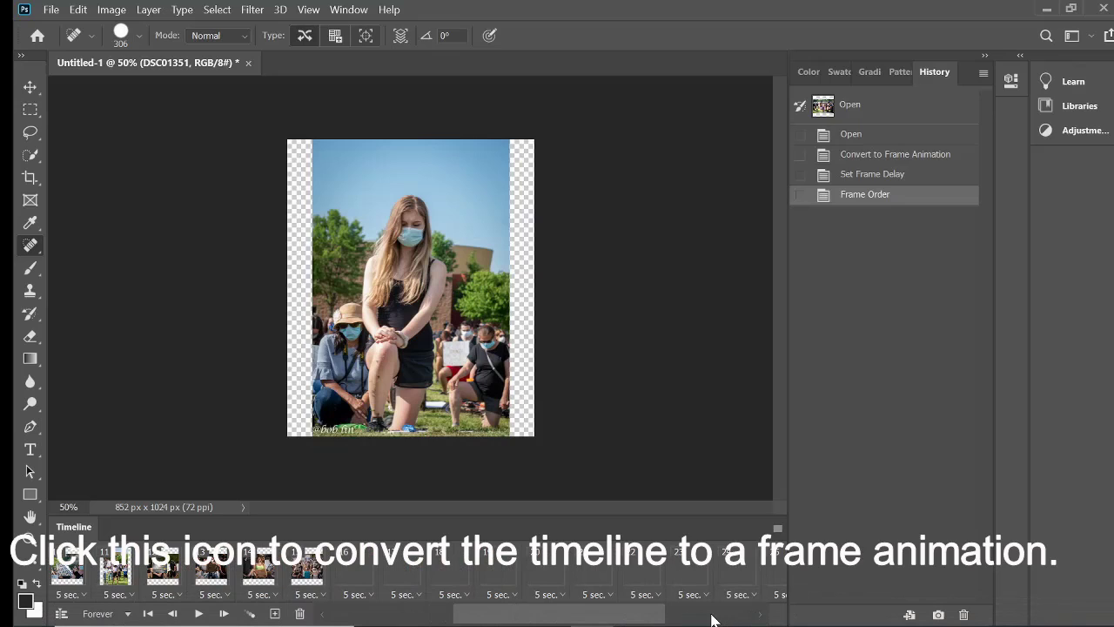
left_click_drag(617, 623, 736, 615)
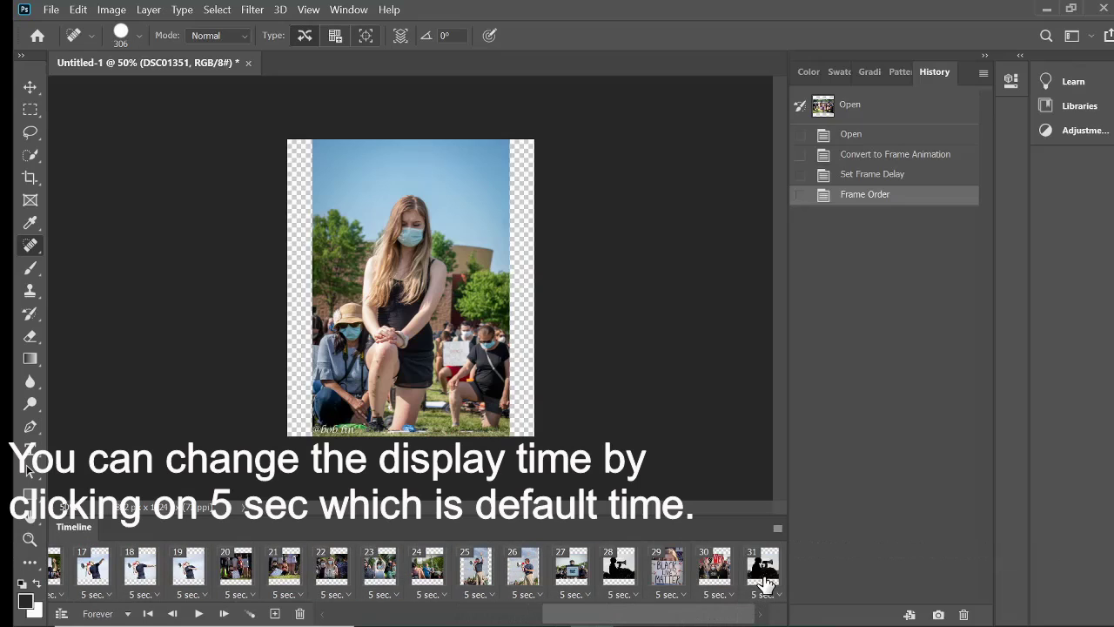
Step: Give frames 3 through 31 a 2.0-second delay and check the looping options
left_click(764, 570, "shift")
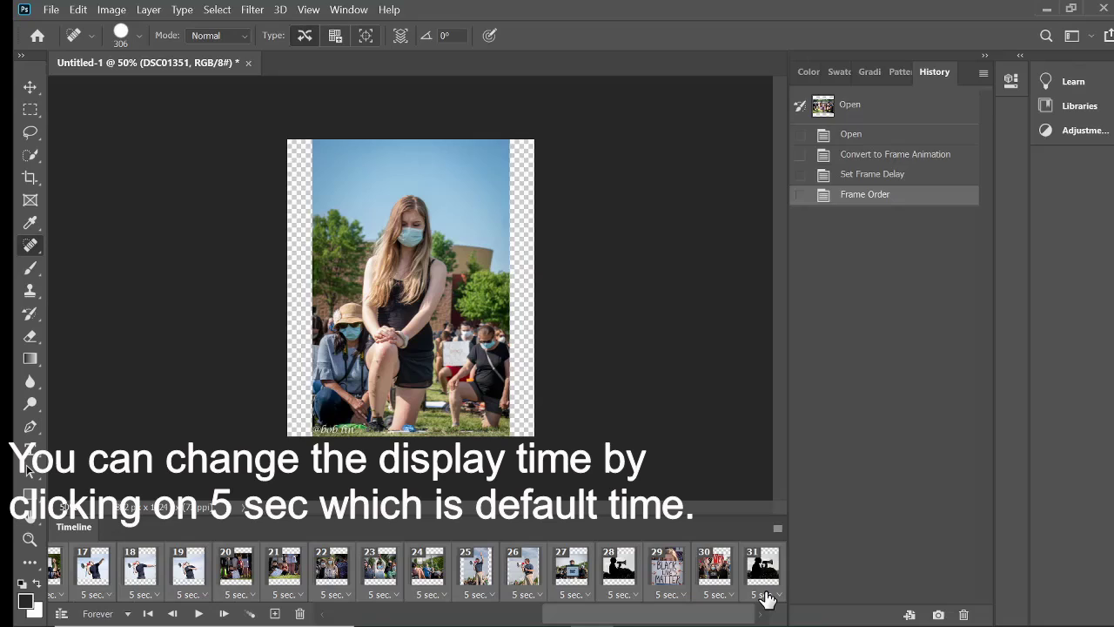
left_click(764, 594)
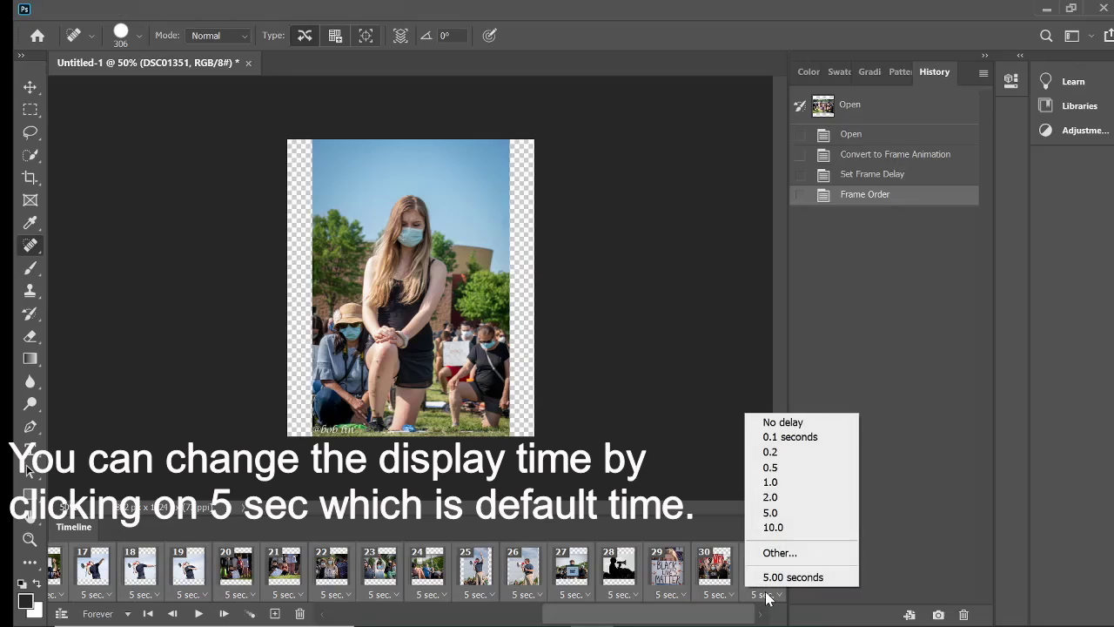
left_click(770, 497)
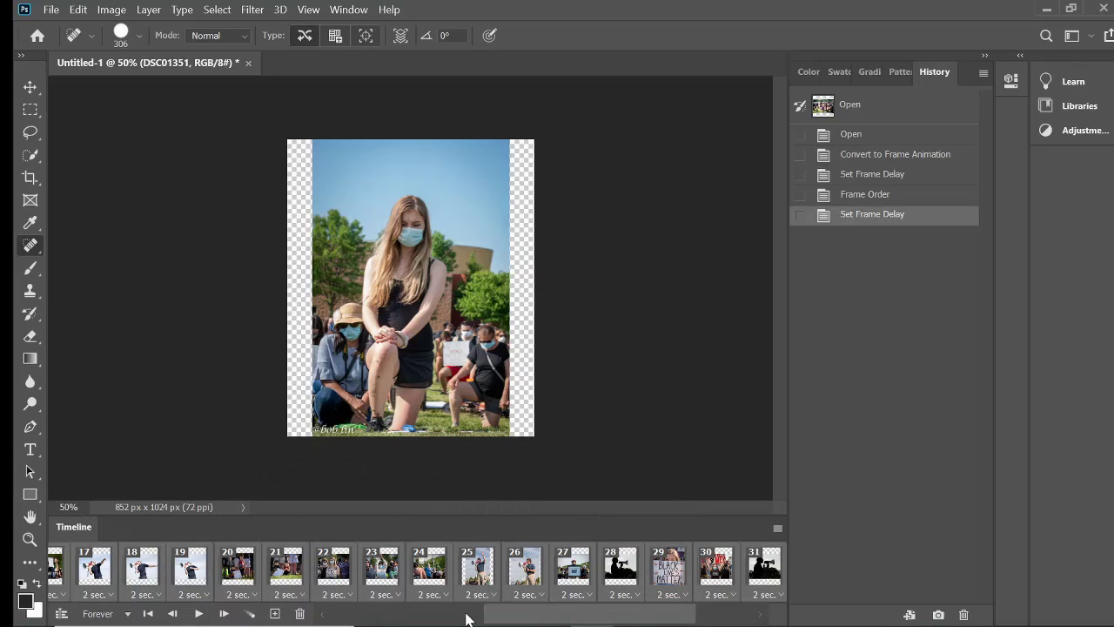
left_click_drag(594, 614, 535, 613)
left_click(80, 613)
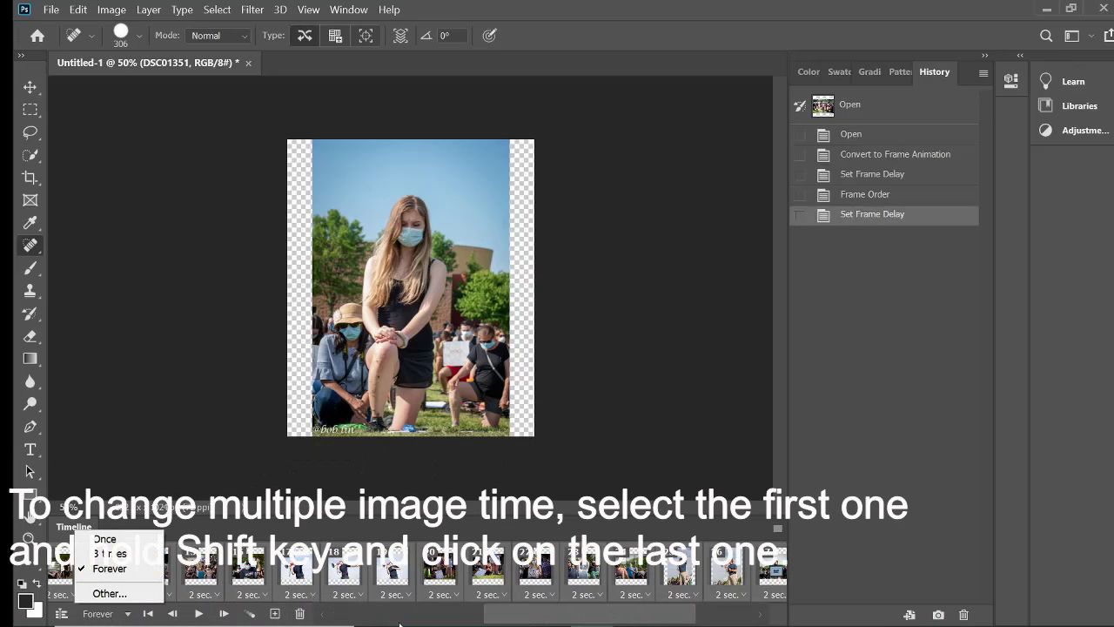
Step: Keep looping on Forever and play the animation from frame 1 to check timing
left_click(320, 619)
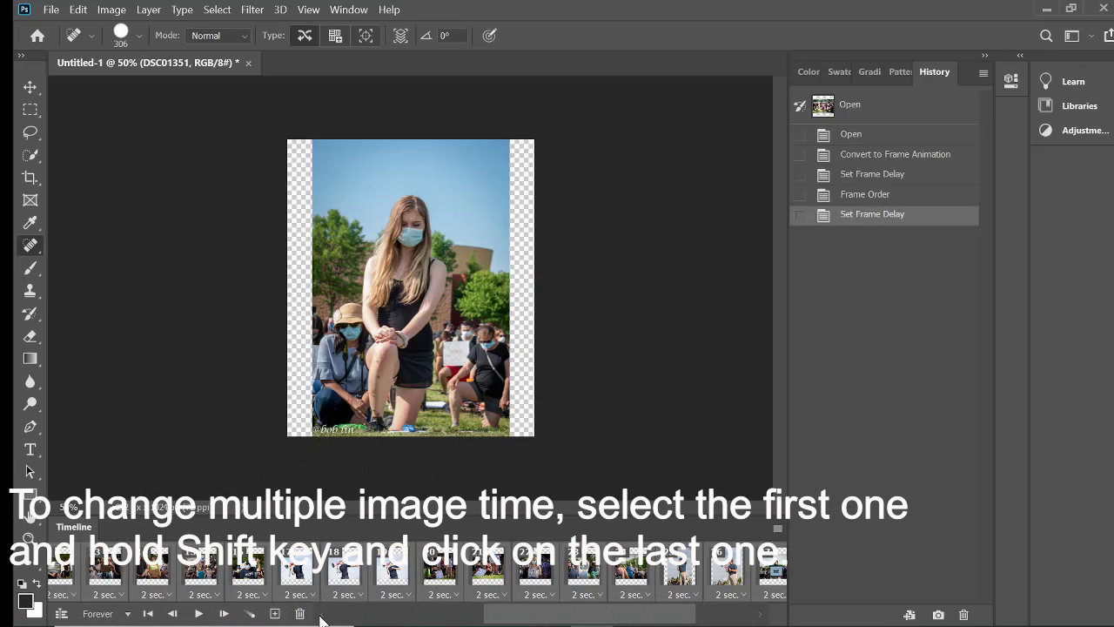
left_click(320, 620)
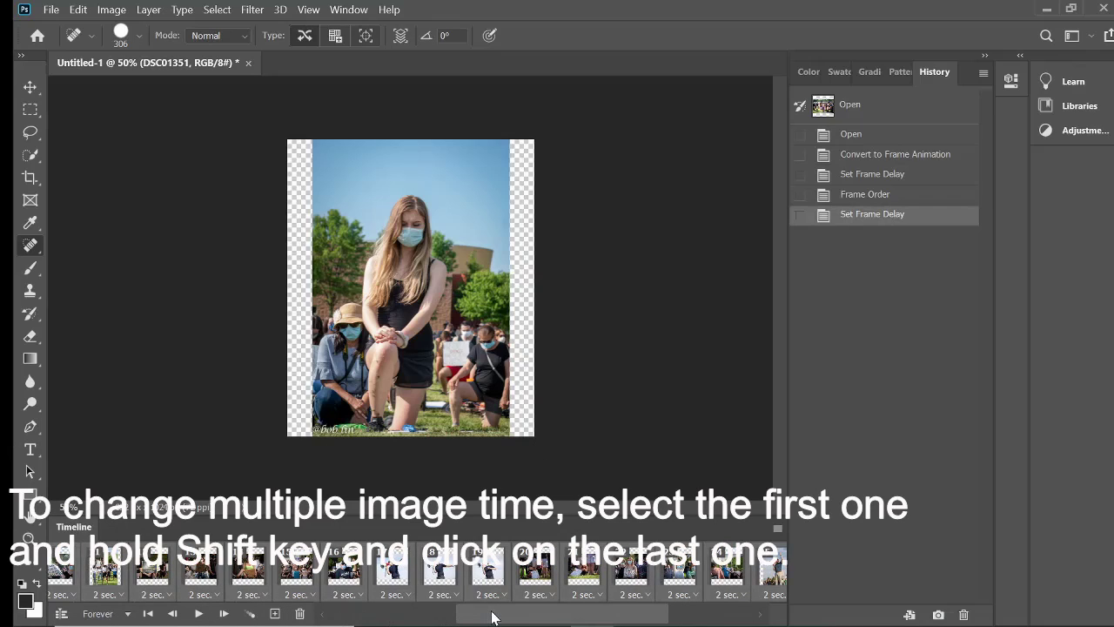
left_click_drag(494, 620, 339, 620)
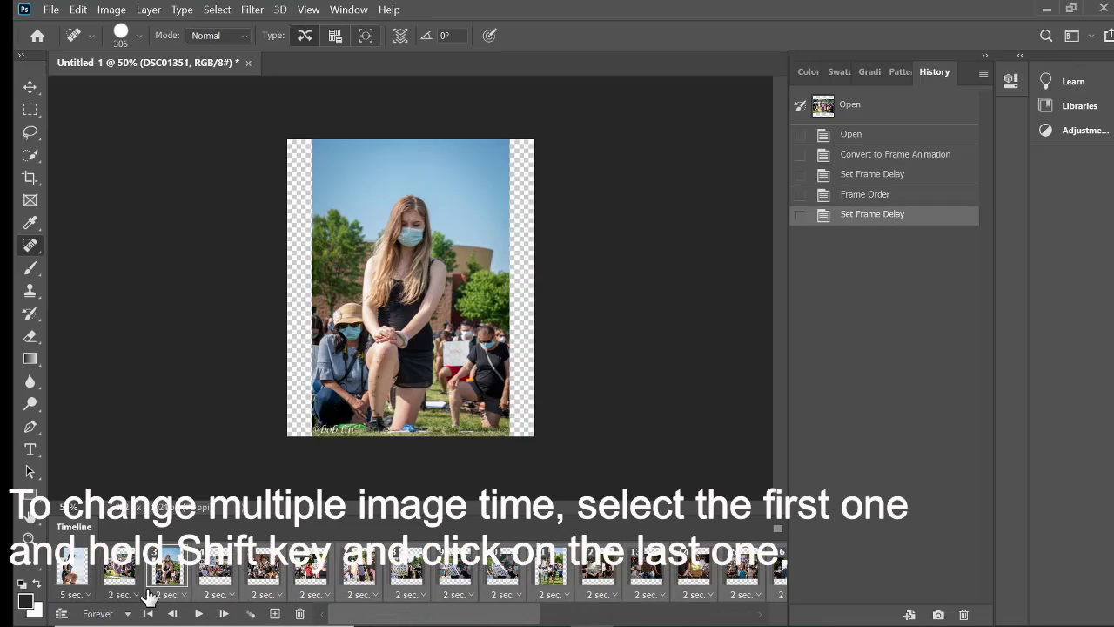
left_click(72, 570)
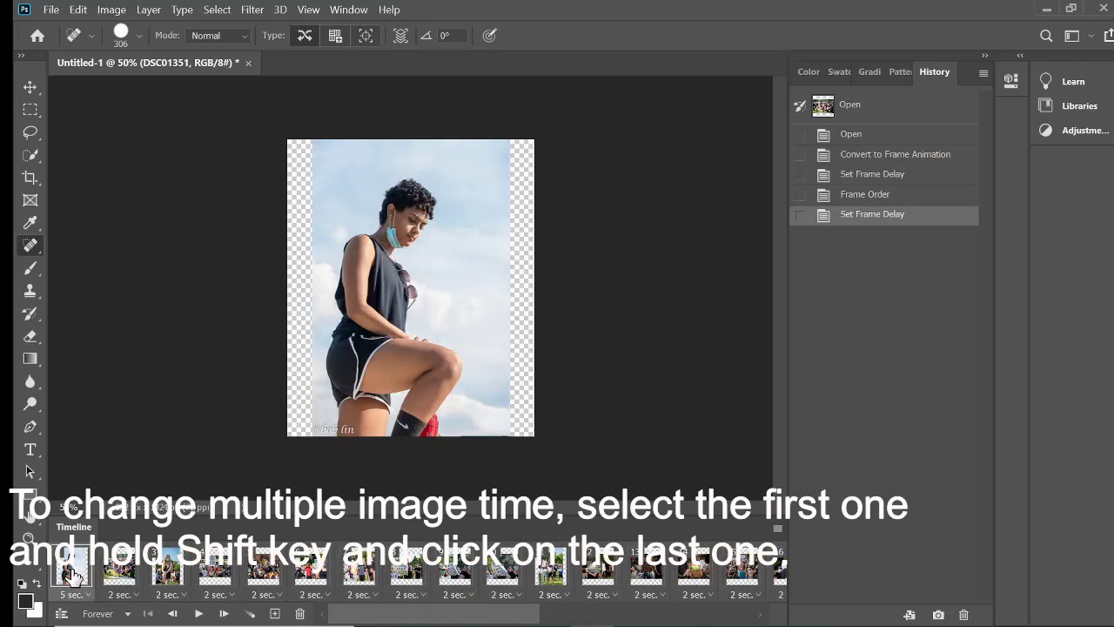
left_click(200, 614)
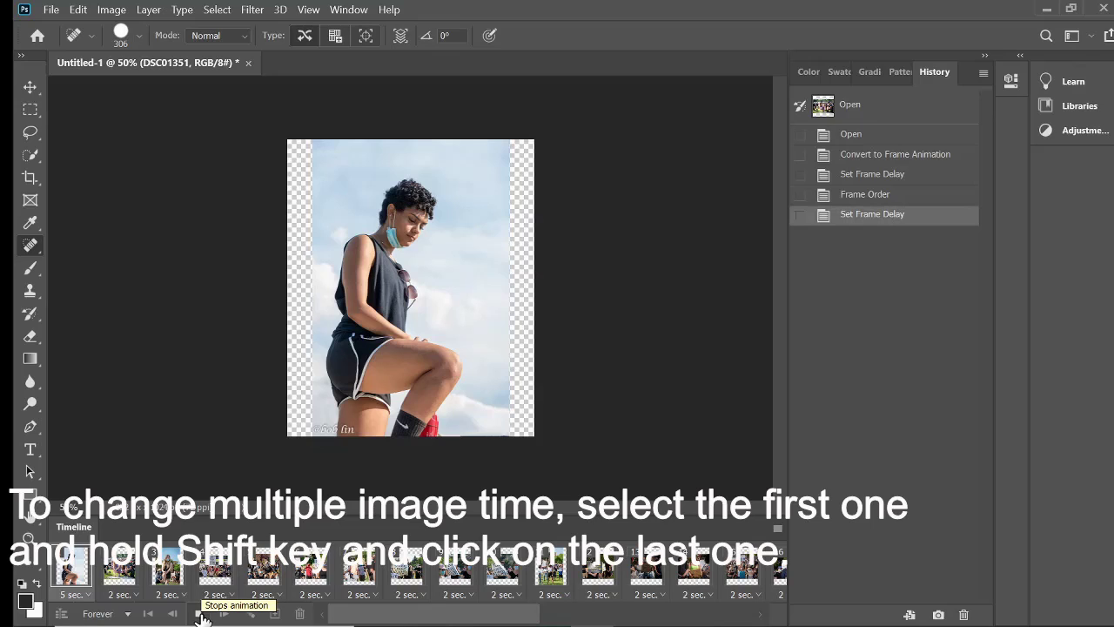
left_click(199, 614)
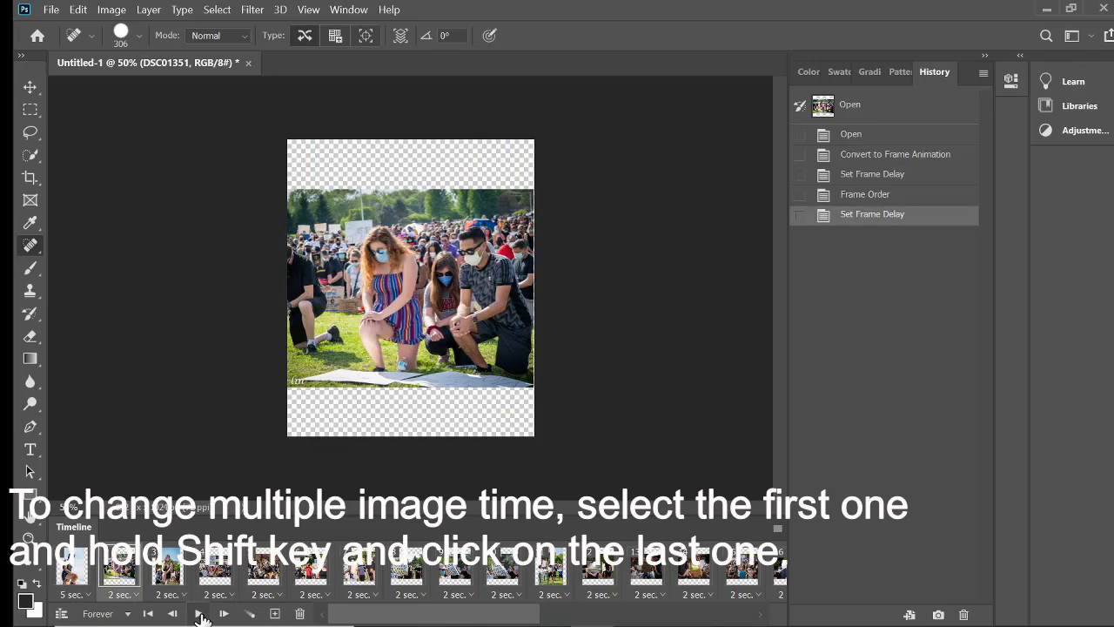
left_click(200, 614)
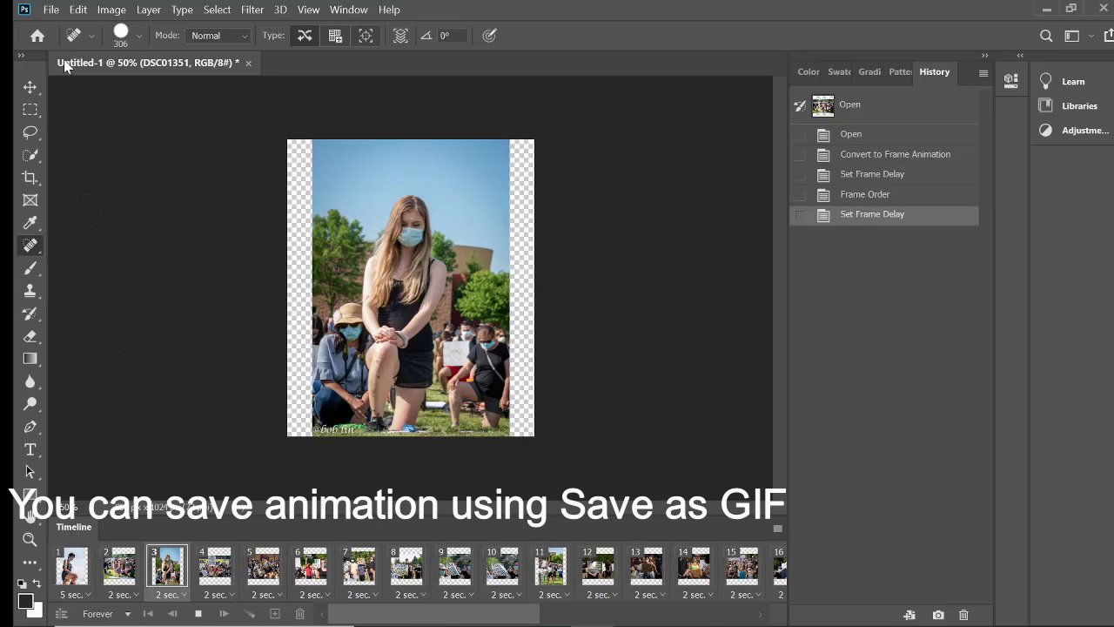
Step: Save the animation as Untitled-1 with the GIF (*.GIF) file type
left_click(51, 10)
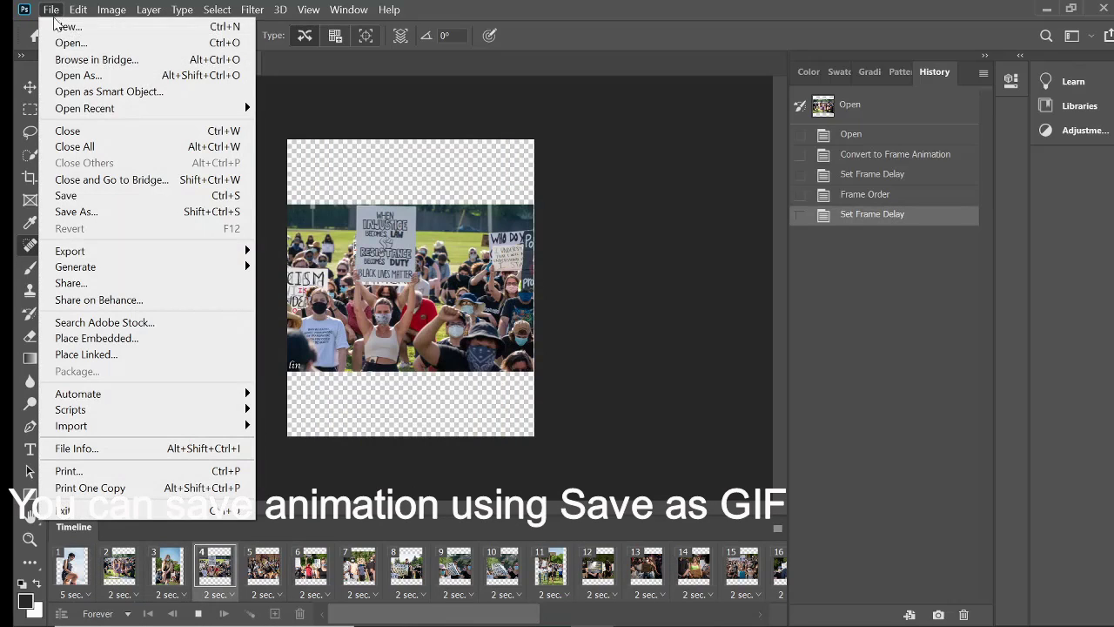
left_click(162, 213)
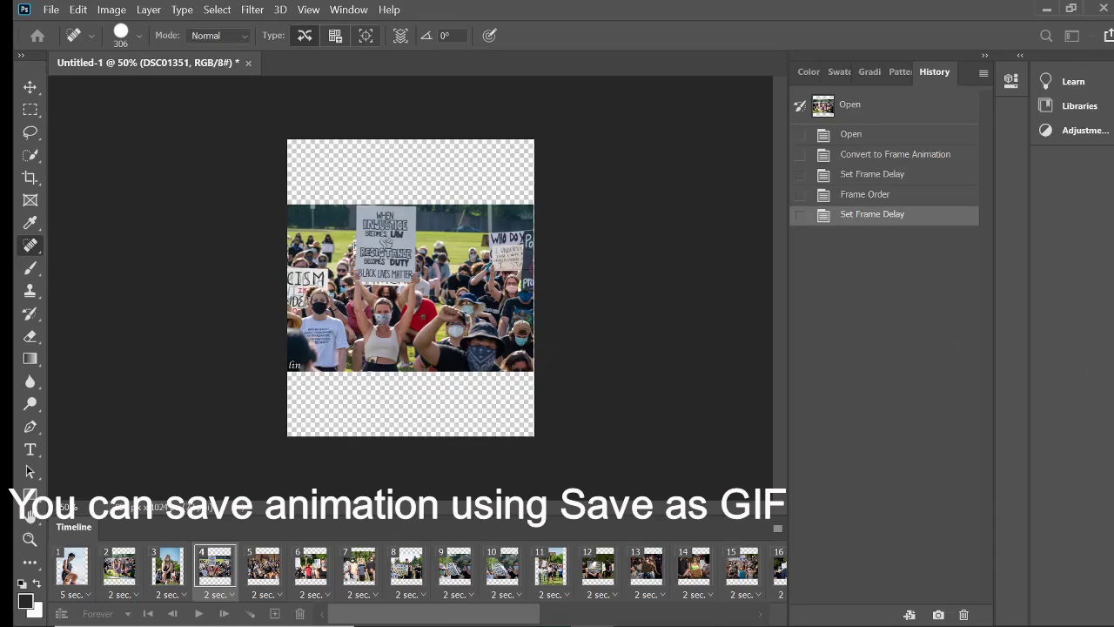
key("ctrl+shift+s")
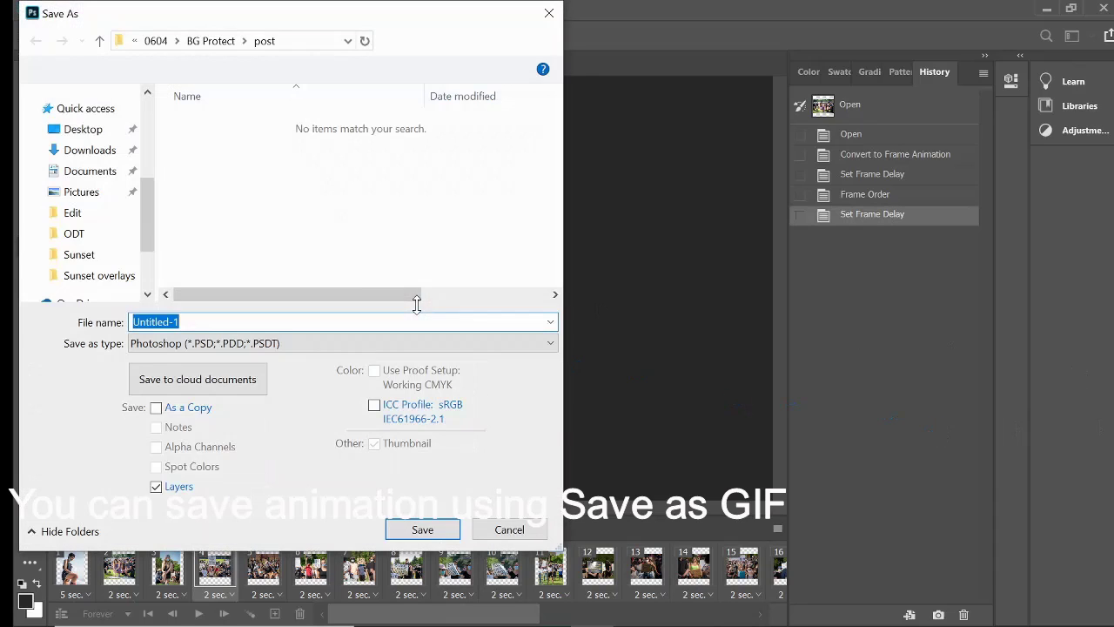
left_click(551, 344)
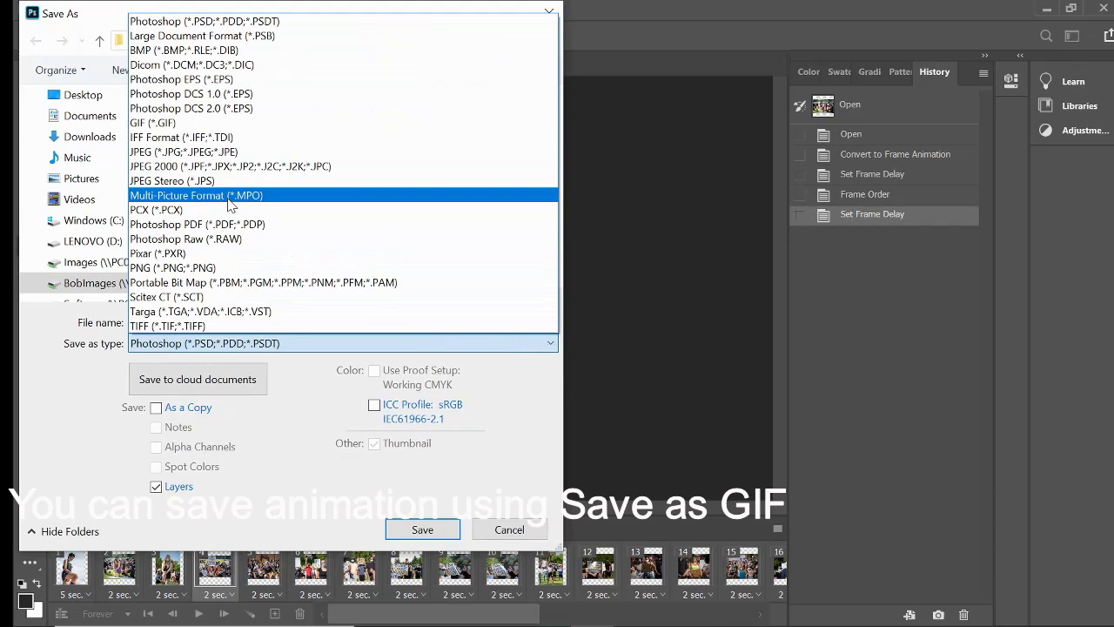
left_click(202, 123)
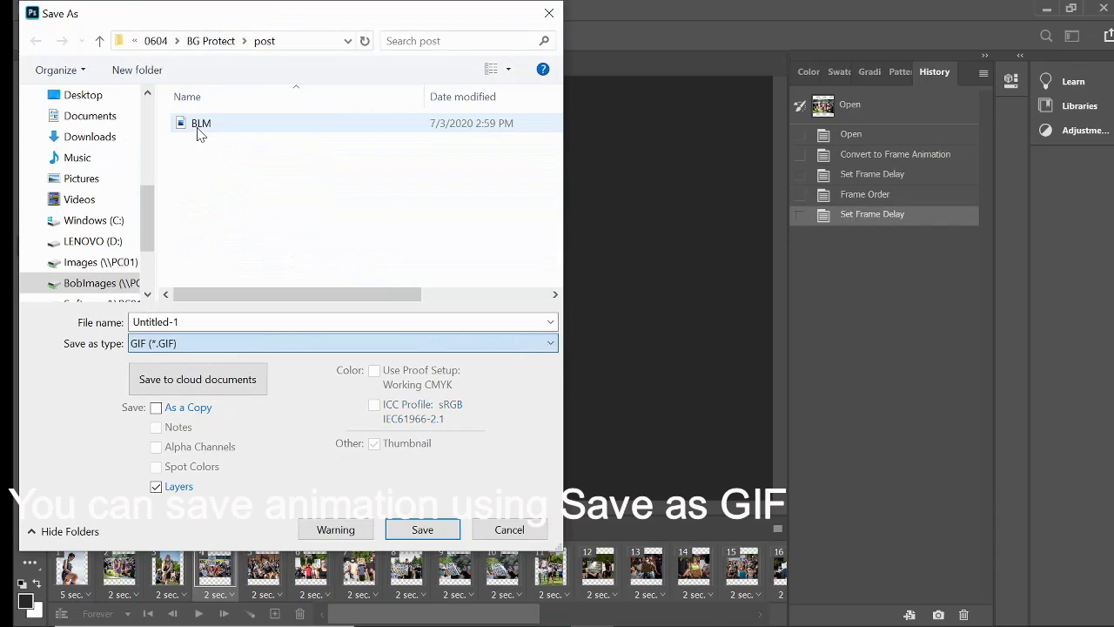
left_click(422, 529)
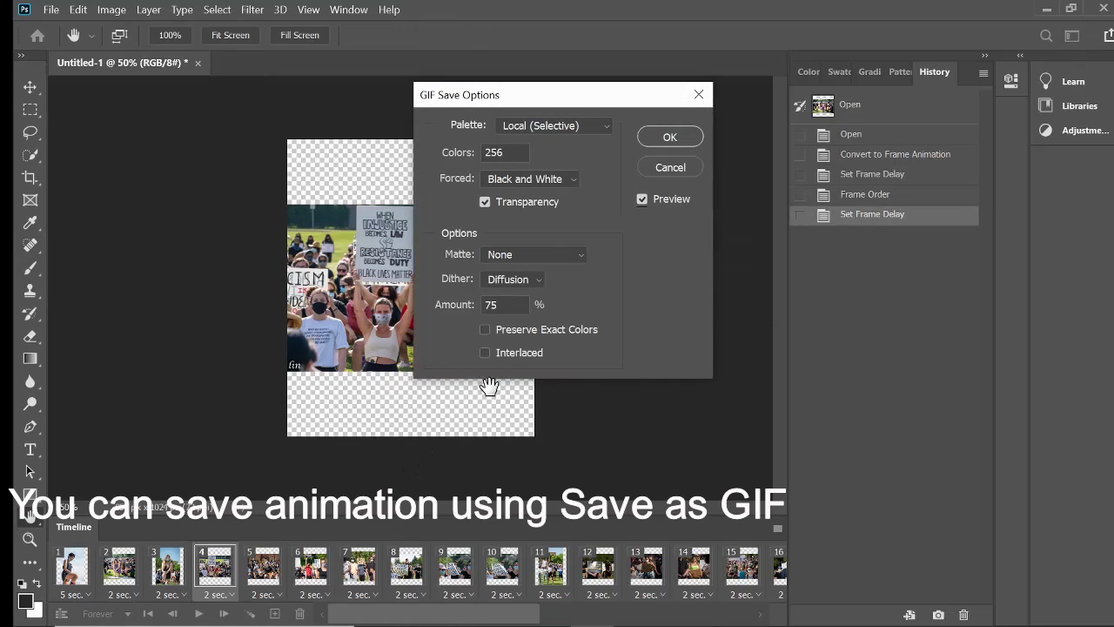
Step: Accept the GIF Save Options: Local (Selective) palette, 256 colors, transparency
left_click(666, 139)
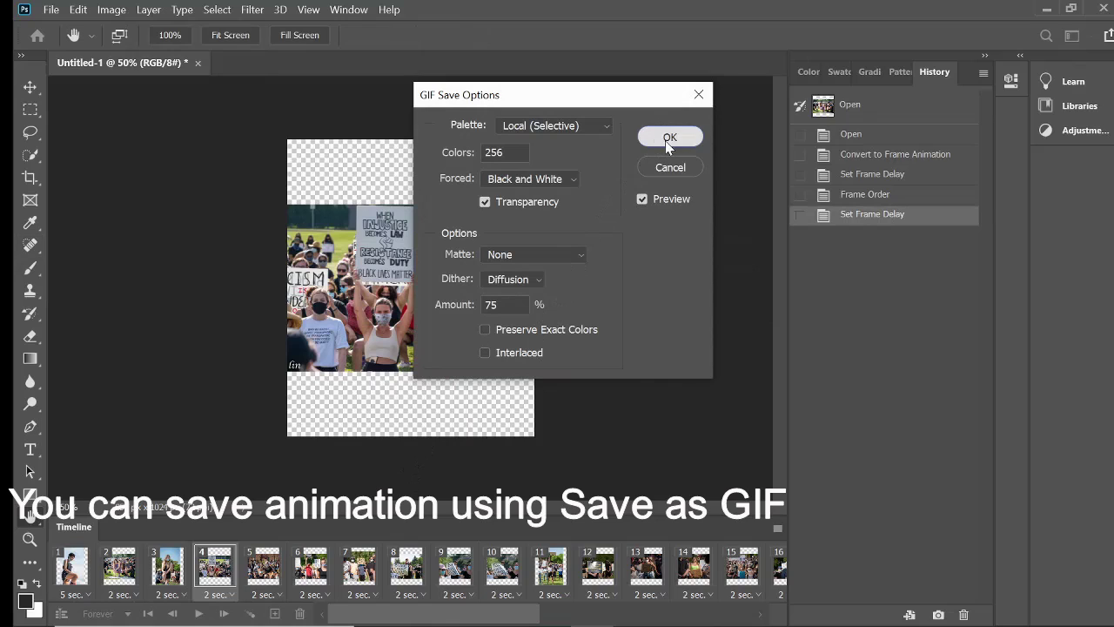